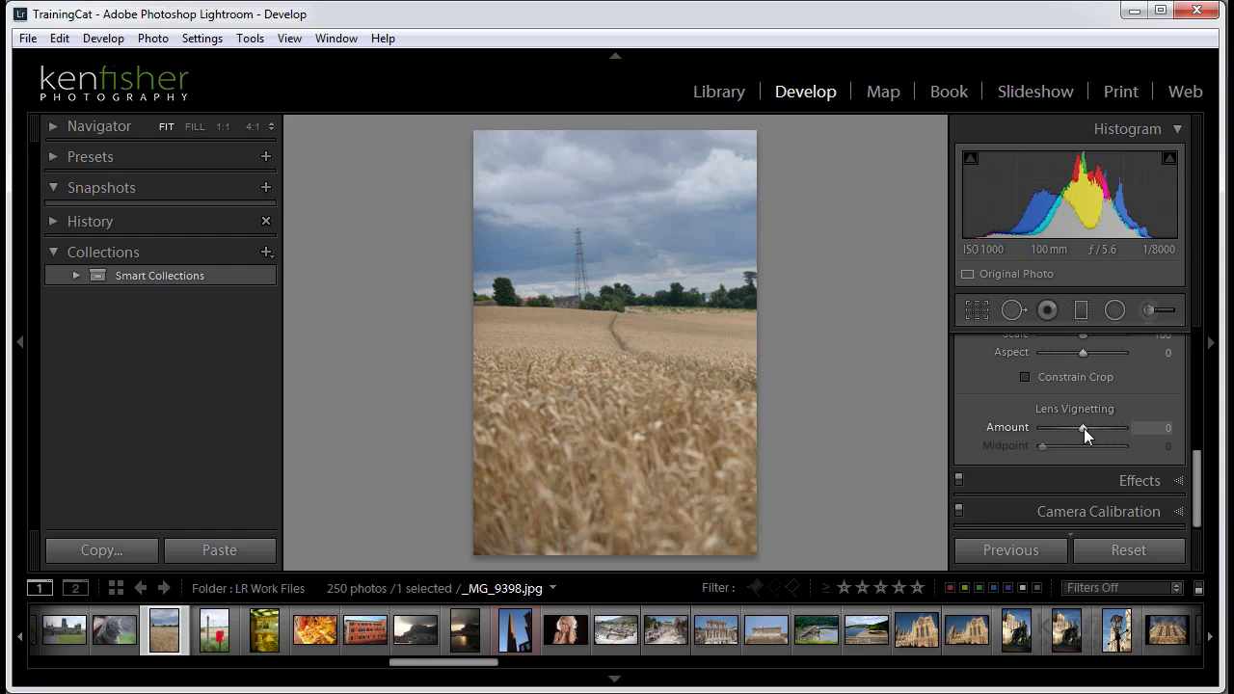
Step: Set the Lens Vignetting amount to −100 and crop the photo inward from its upper-left corner
drag(1082, 428, 1036, 451)
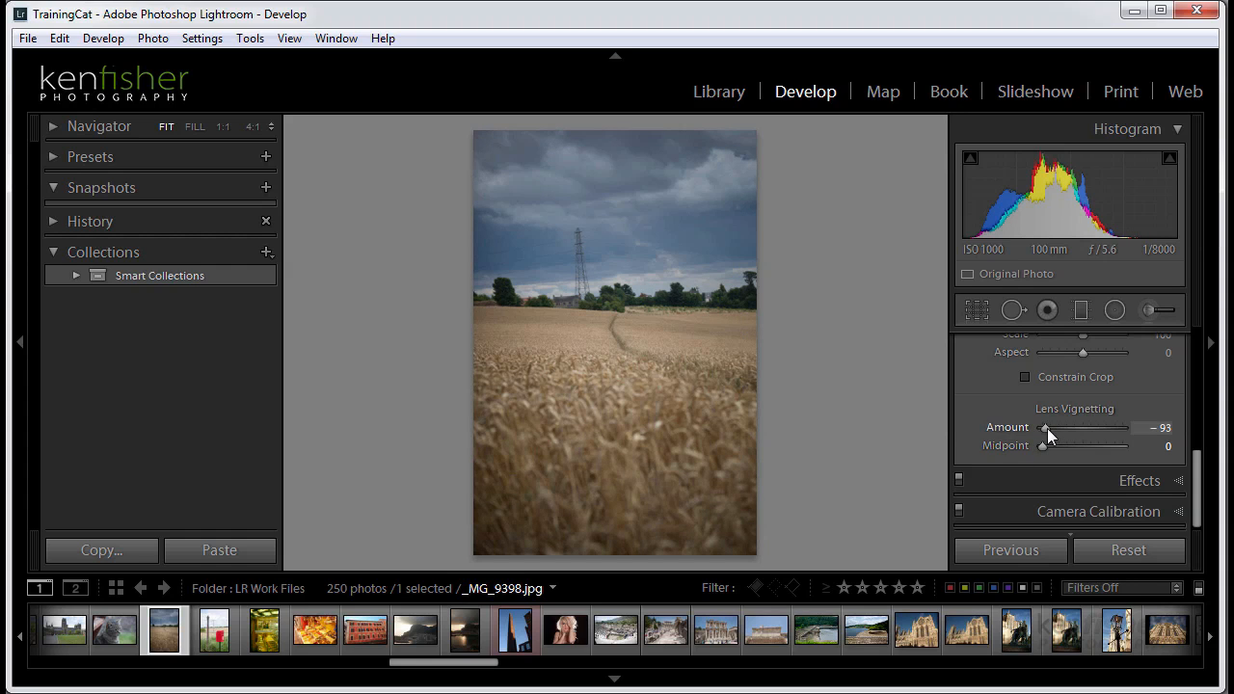
drag(1047, 428, 1039, 430)
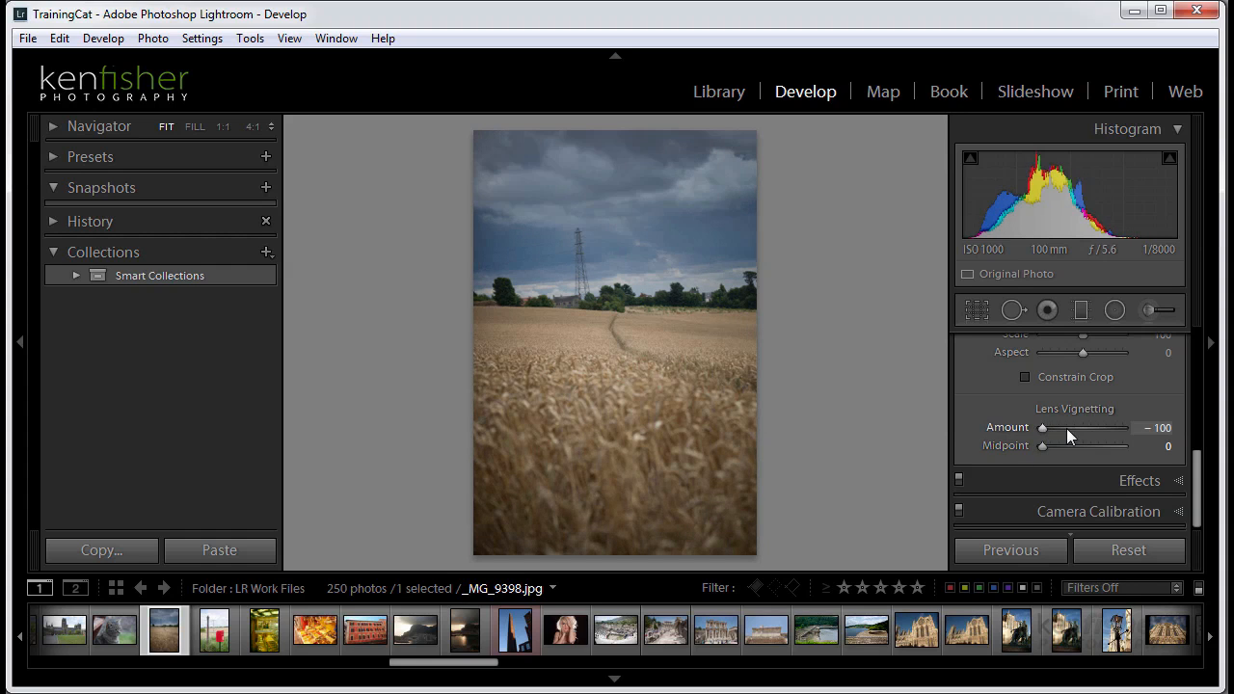
click(978, 311)
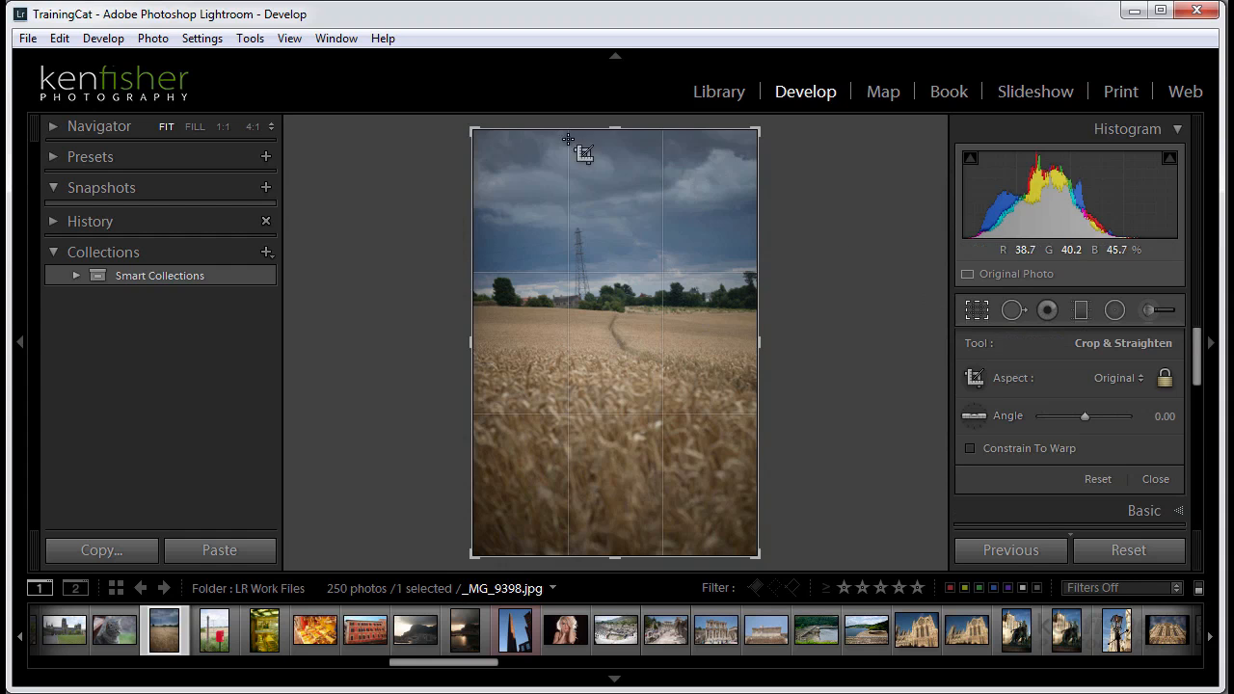
drag(473, 129, 518, 188)
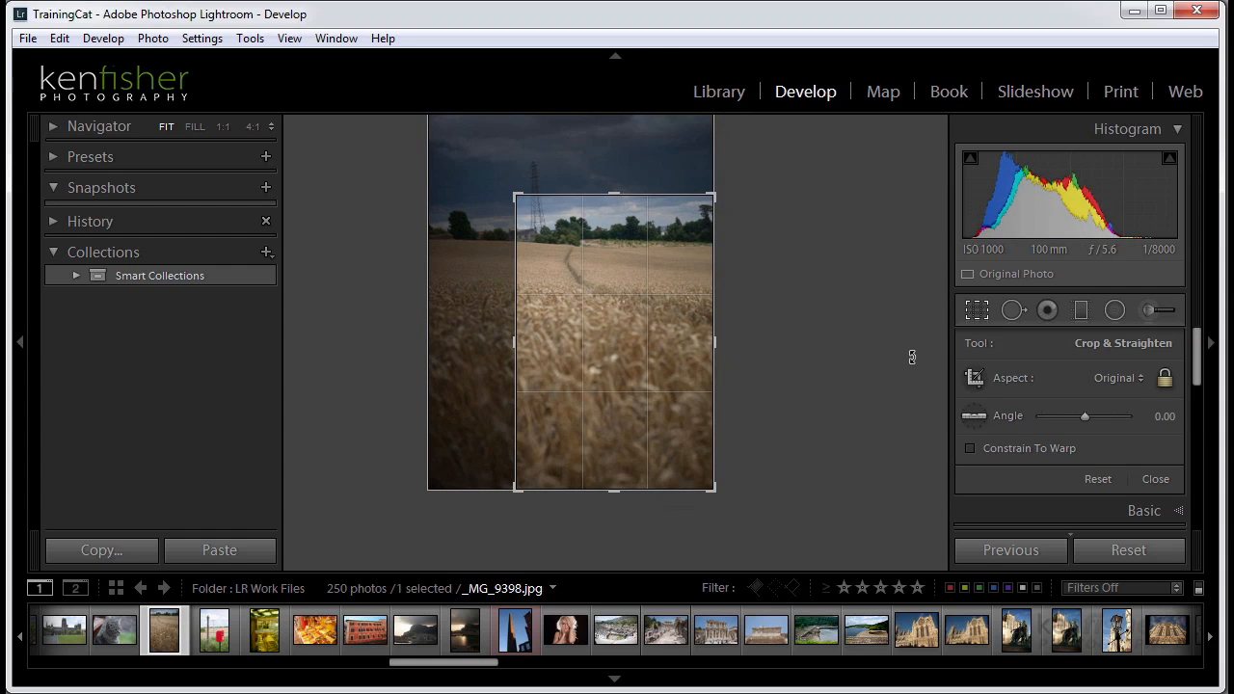
Step: Try a Lens Vignetting amount of −24 on the cropped photo and reset the amount to 0
scroll(1204, 470, down, 10)
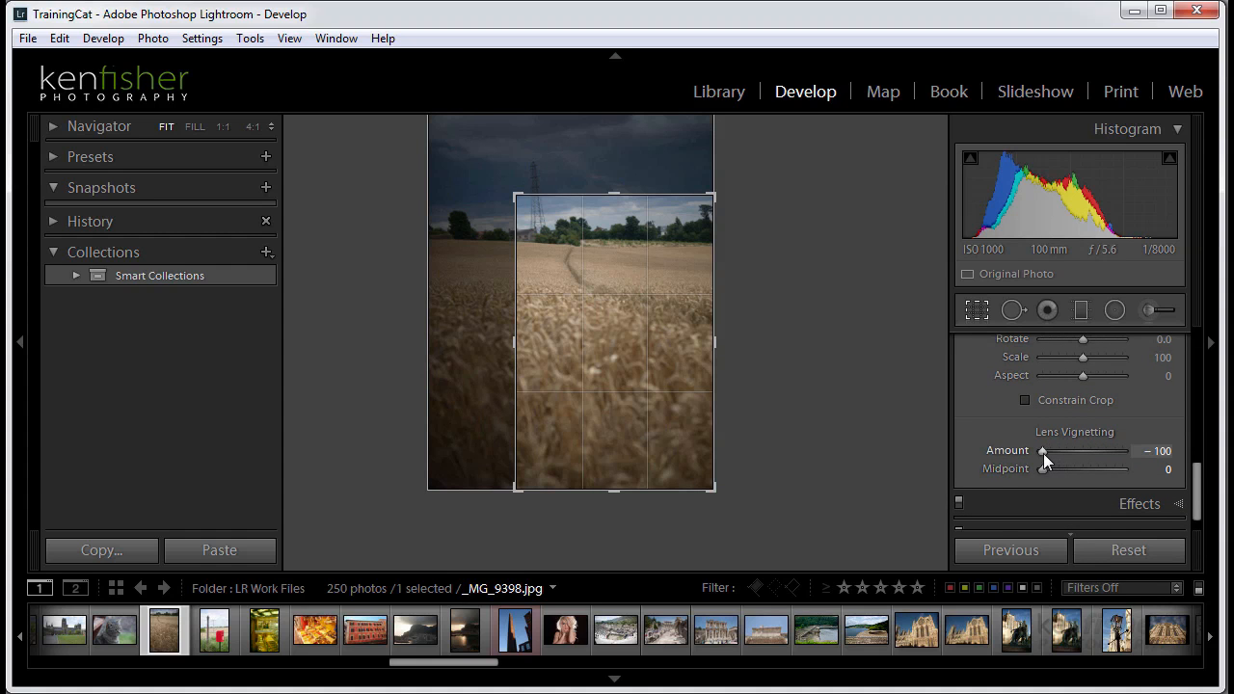
mouse_move(1043, 454)
mouse_down()
mouse_move(1145, 454)
mouse_move(1074, 447)
mouse_up()
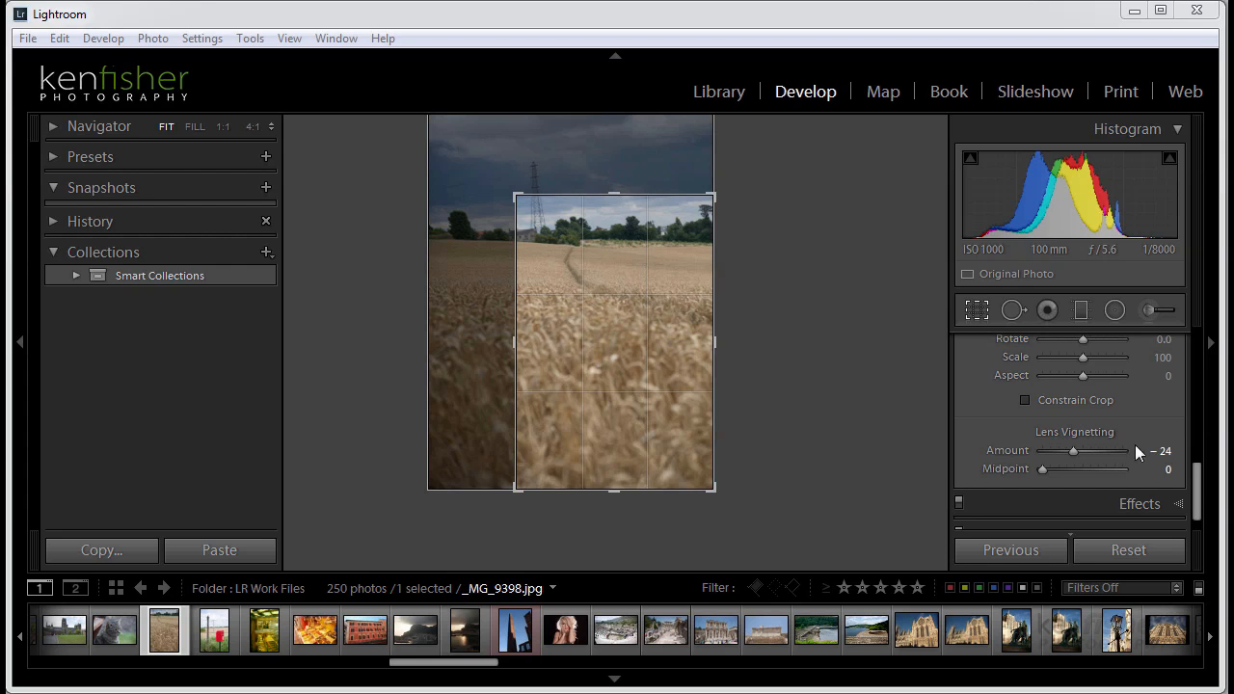
double_click(1072, 451)
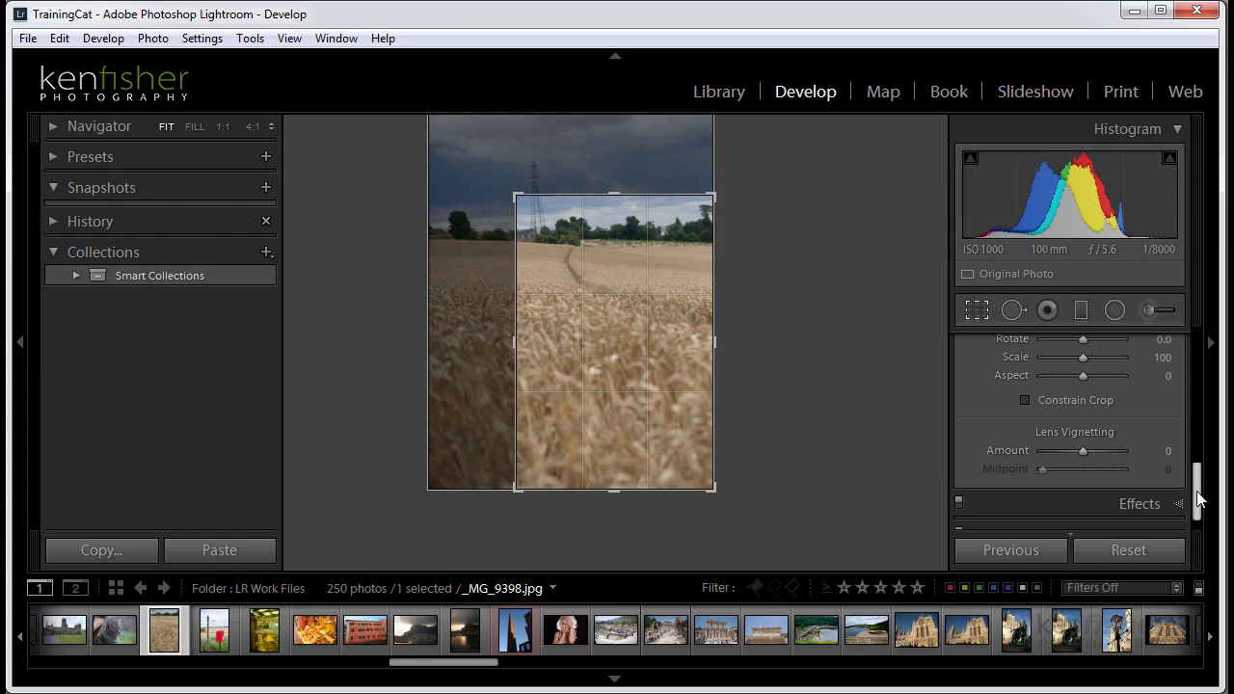
Step: Apply the crop and set Post-Crop Vignetting to an amount of −88 with a midpoint of 42
drag(1198, 498, 1200, 512)
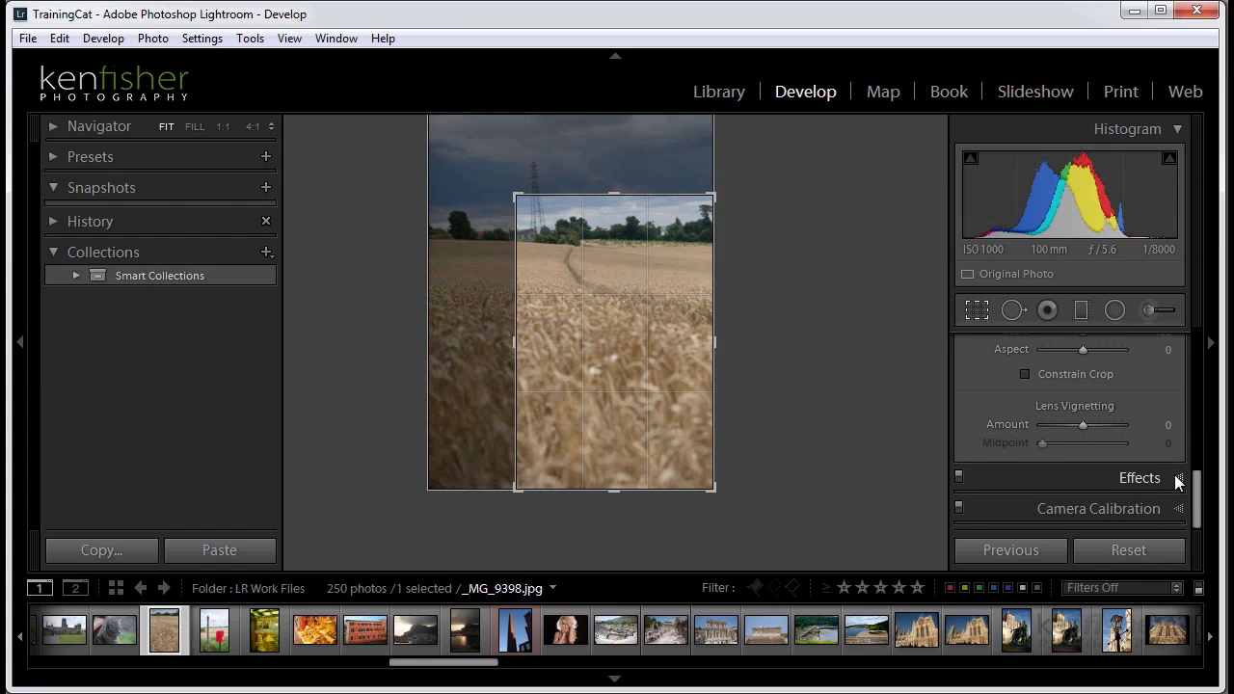
click(1179, 479)
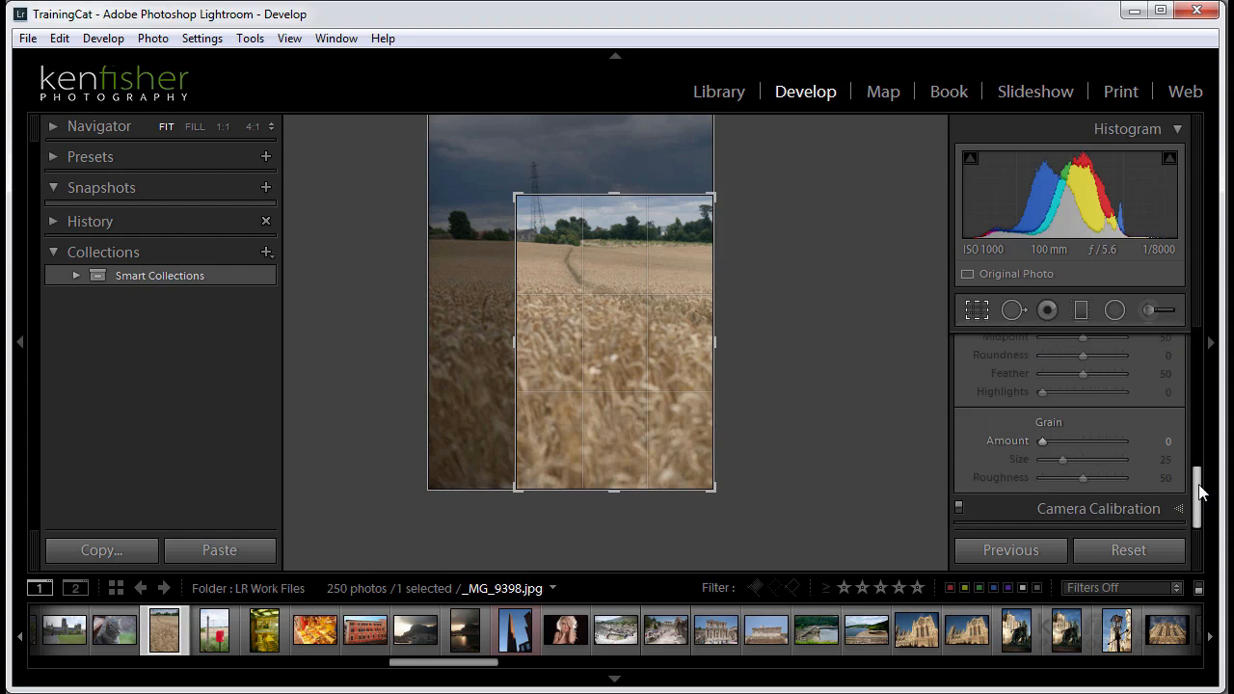
drag(1199, 493, 1196, 468)
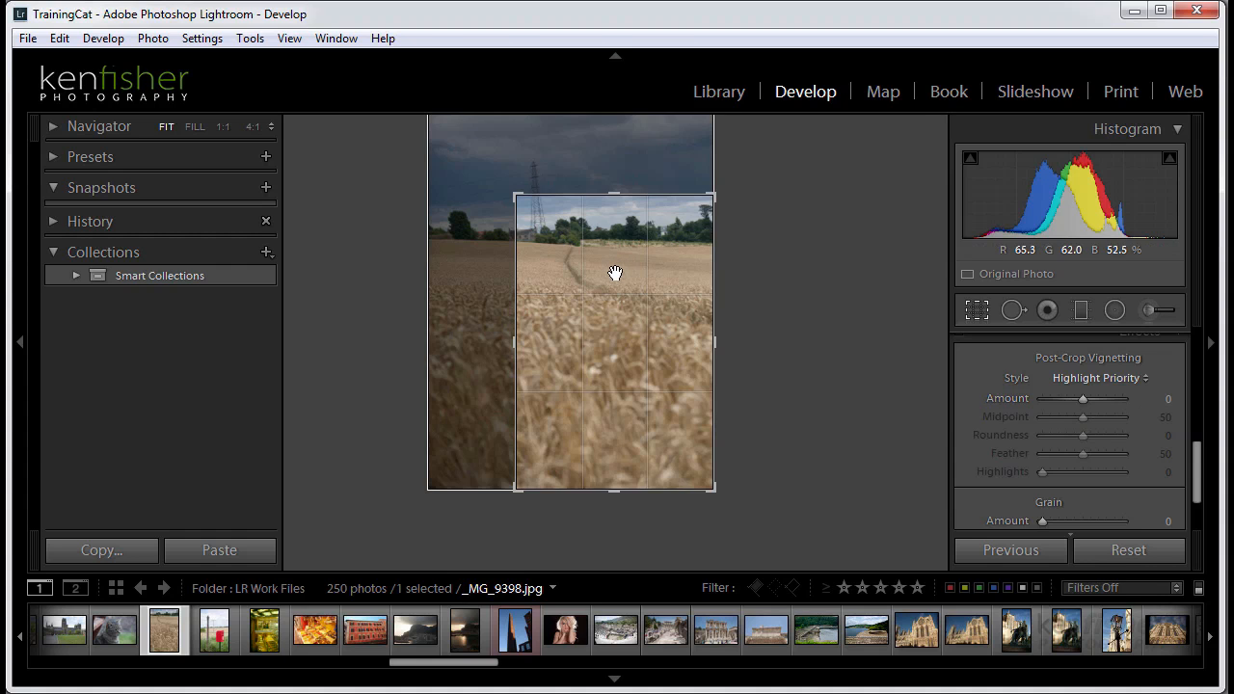
key(Return)
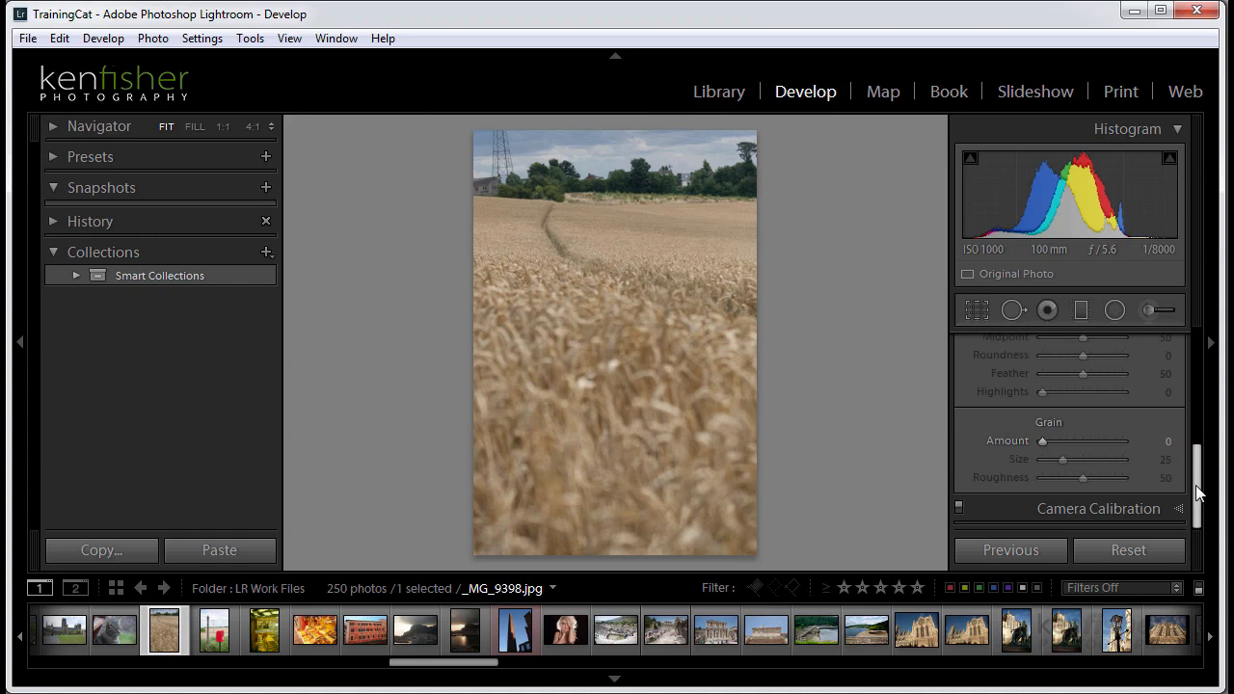
drag(1199, 494, 1198, 462)
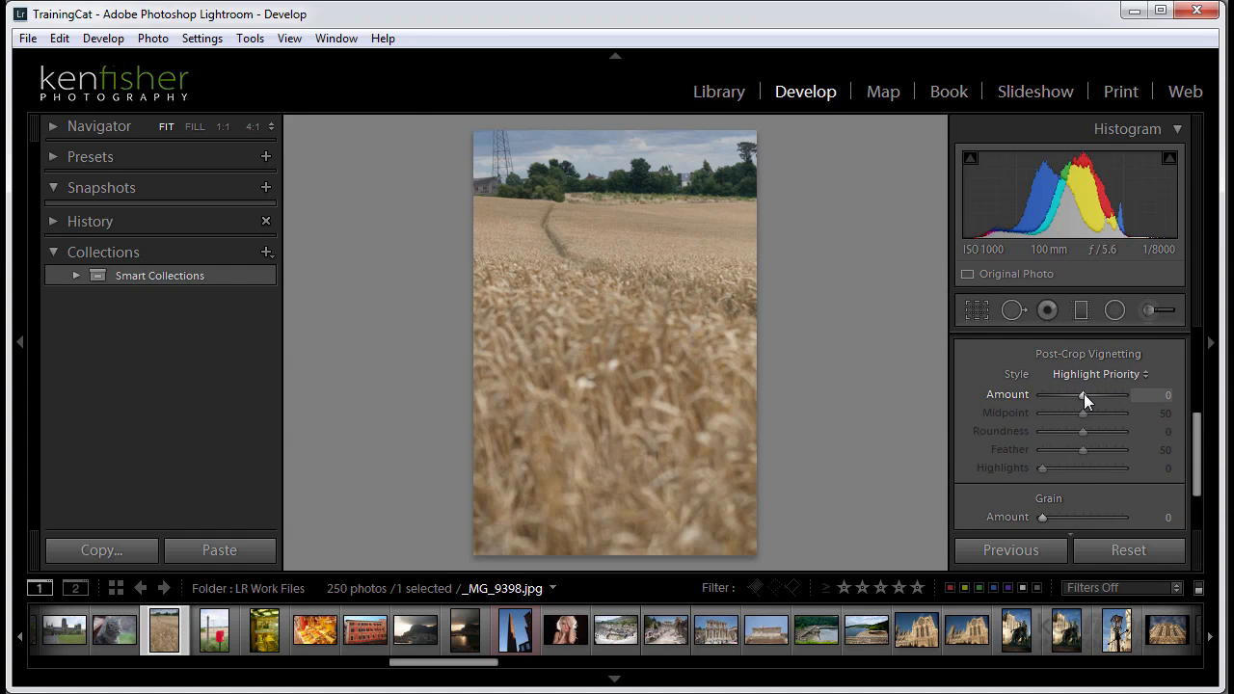
mouse_move(1083, 394)
mouse_down()
mouse_move(1046, 393)
mouse_move(1077, 413)
mouse_up()
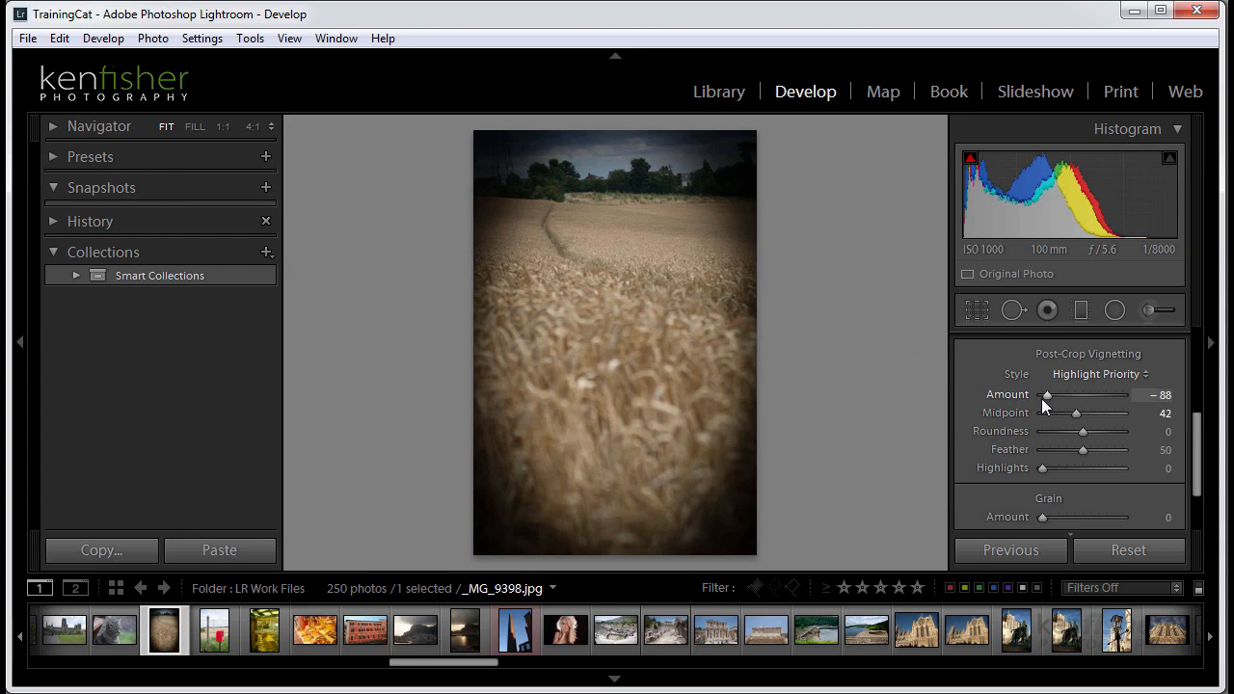
Step: Expand the crop back out to the full photo and apply it
drag(1205, 441, 1197, 370)
click(976, 309)
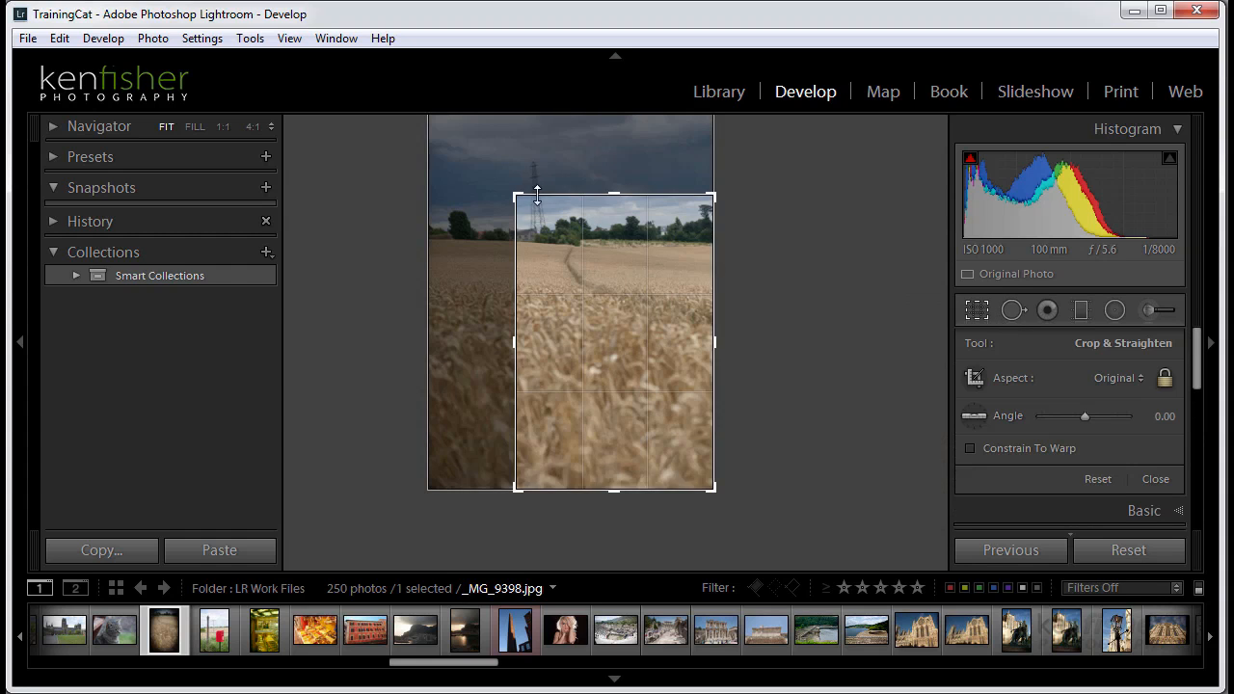
drag(512, 195, 468, 127)
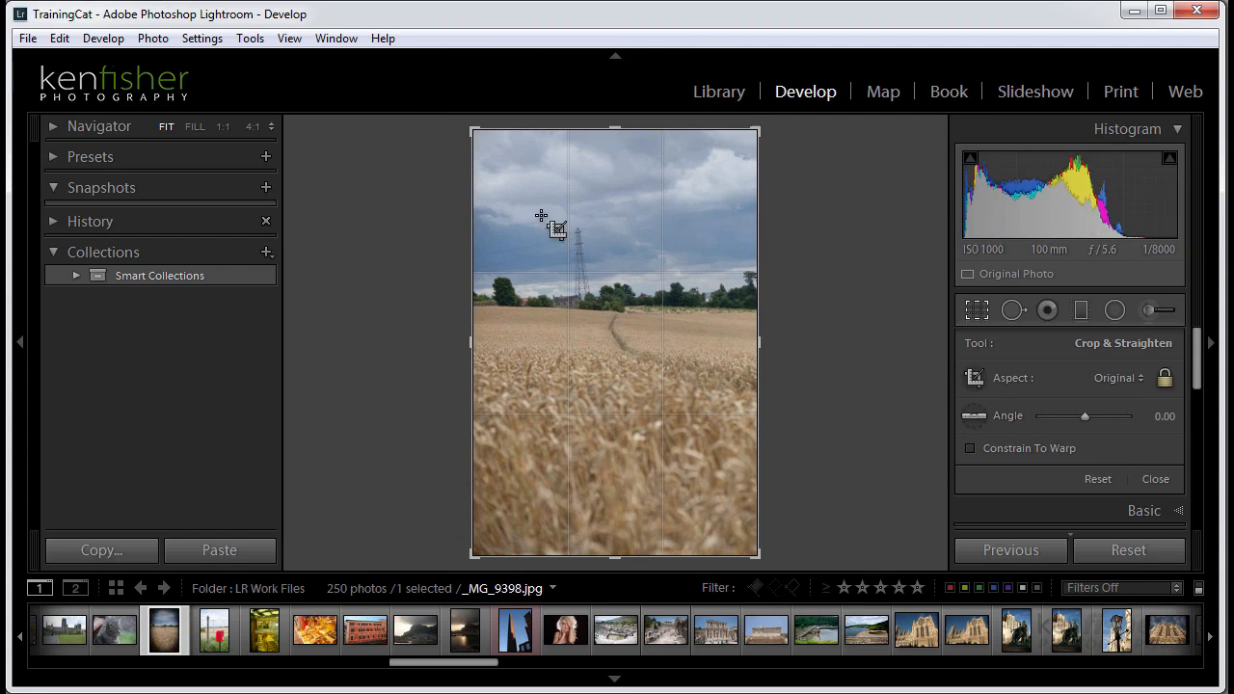
key(Return)
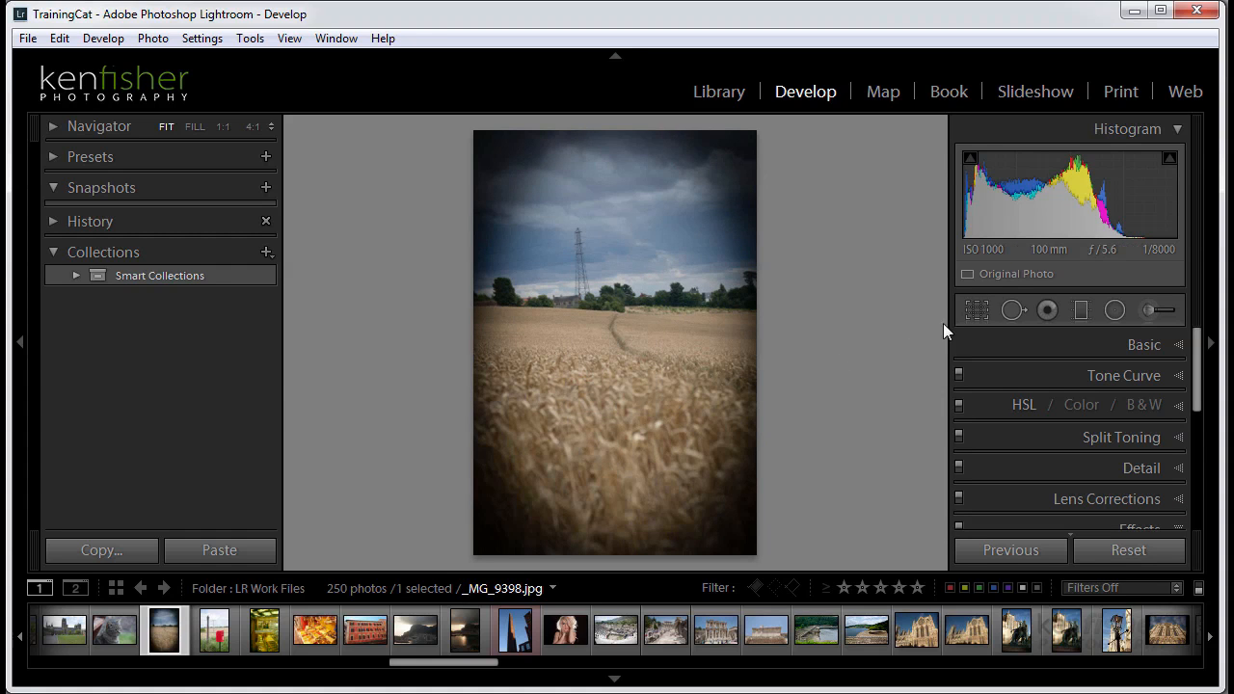
Step: Crop the photo slightly inward from its upper-left corner at the original aspect and apply the crop
click(979, 311)
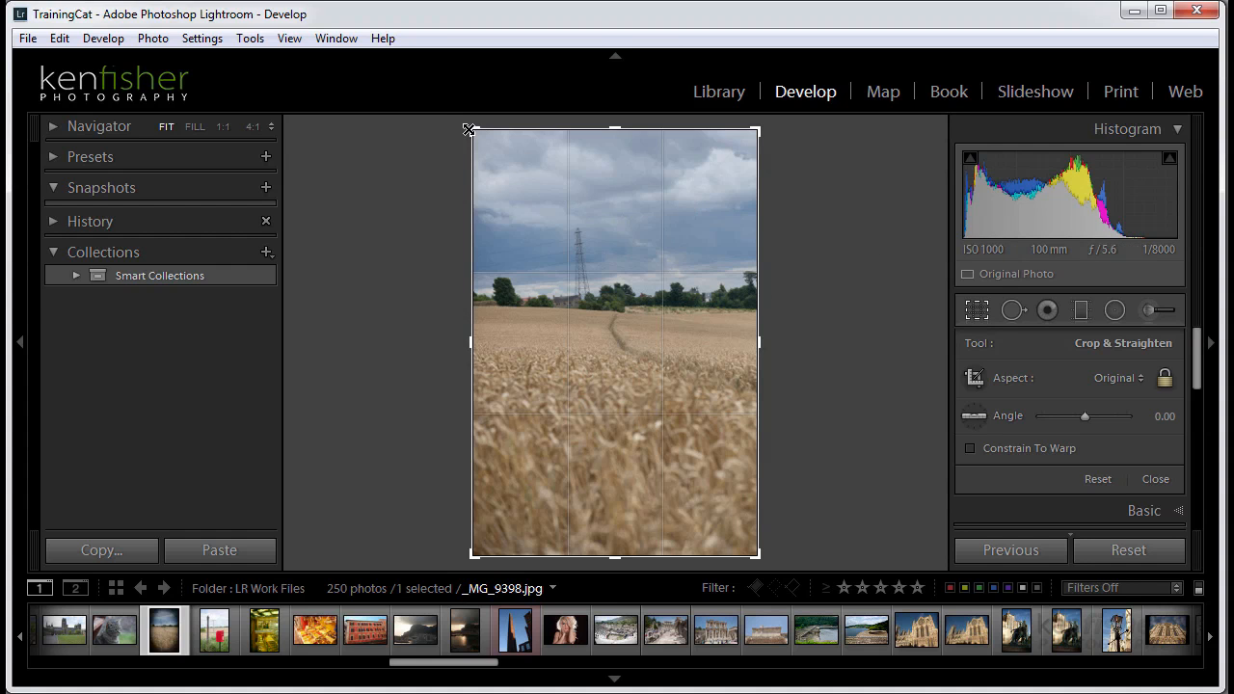
drag(472, 131, 490, 152)
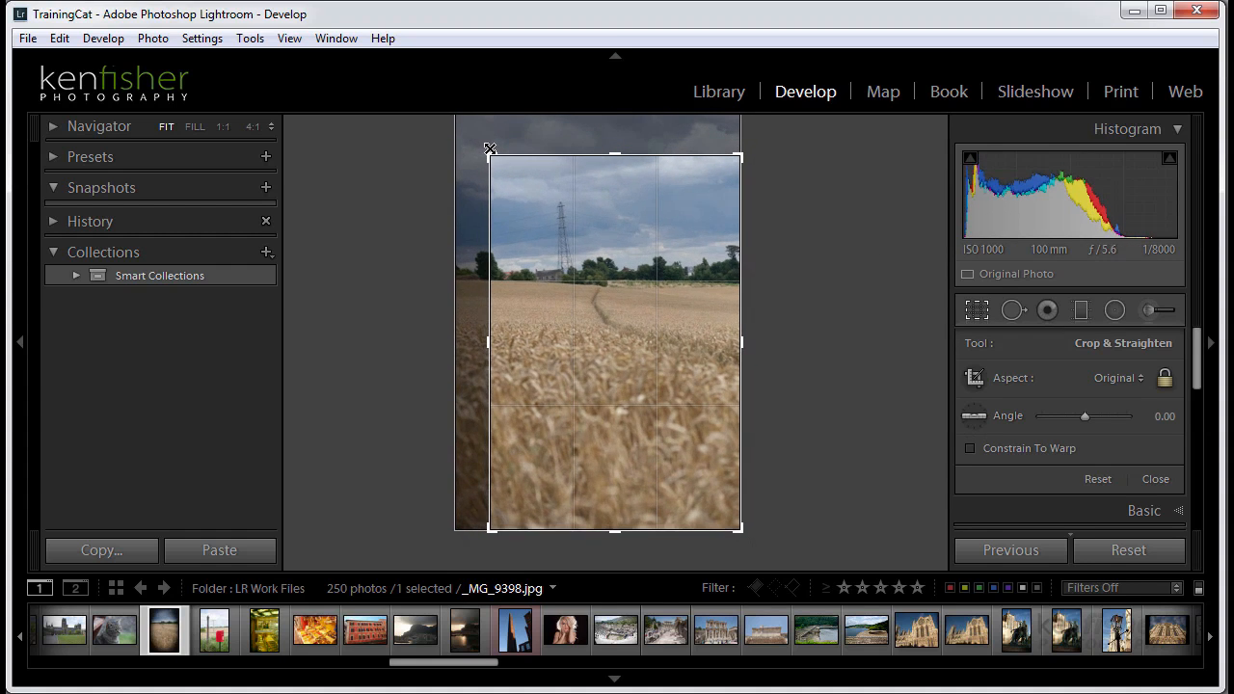
key(Return)
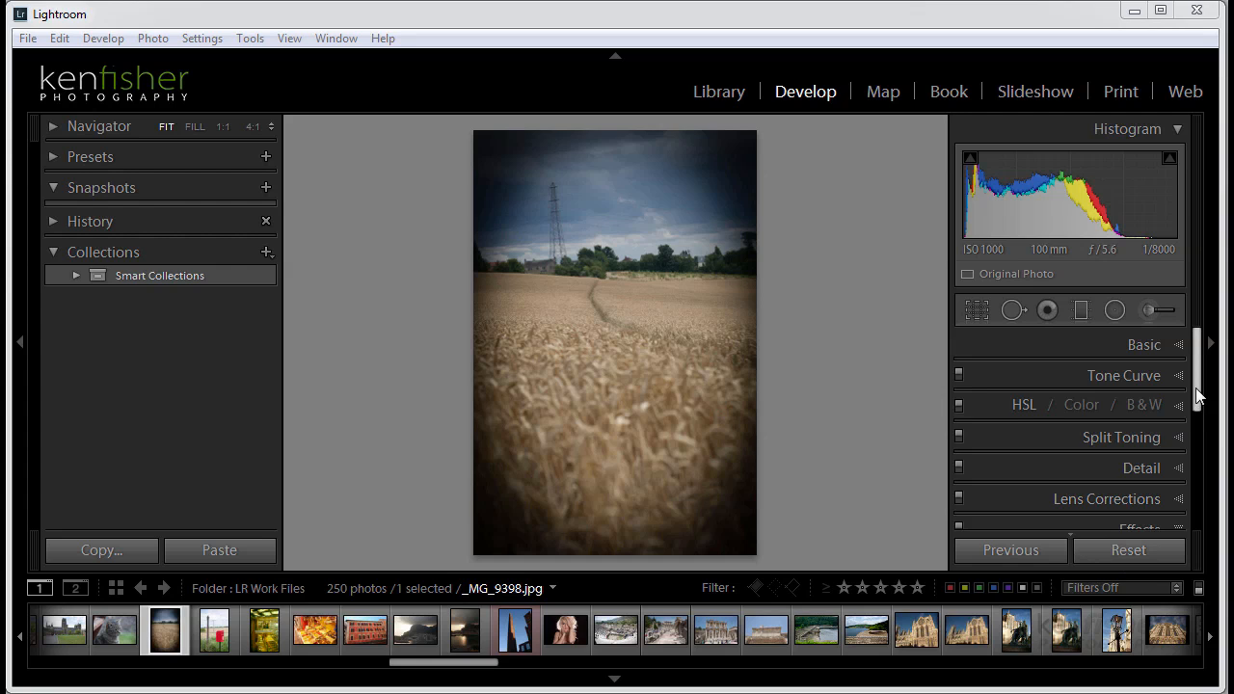
Step: Set the post-crop vignette's feather to 0, midpoint to 11 and roundness to −33
drag(1199, 395, 1191, 482)
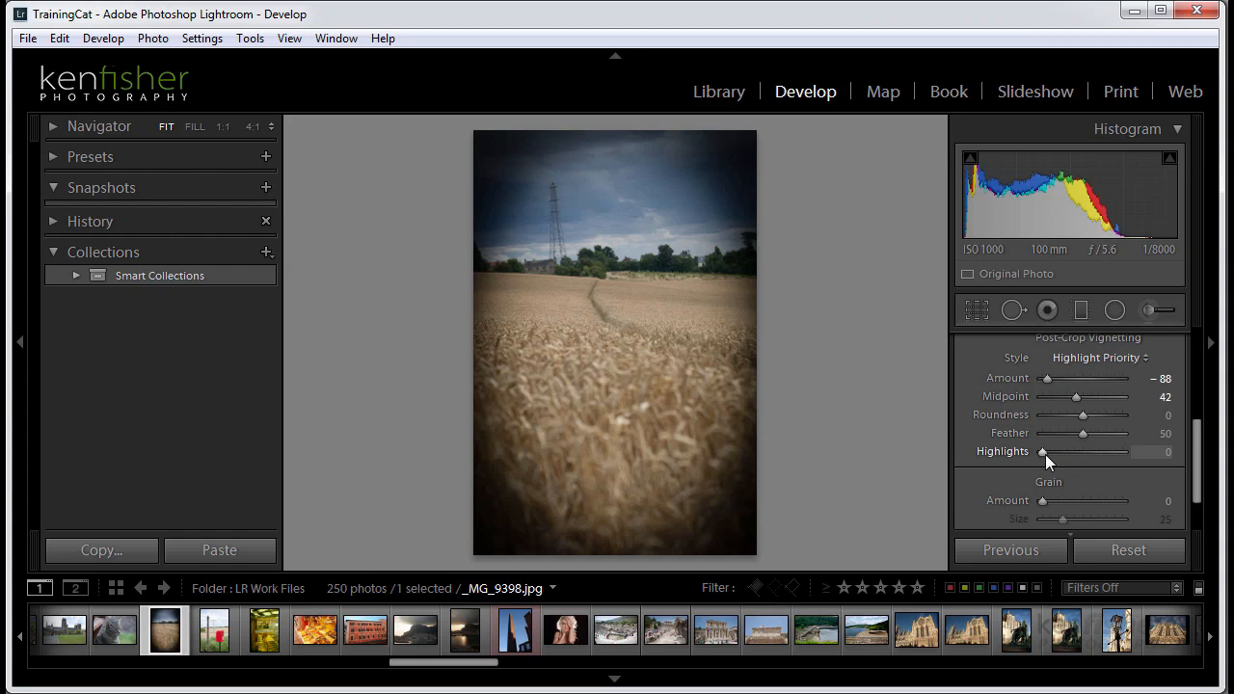
drag(1082, 434, 1032, 429)
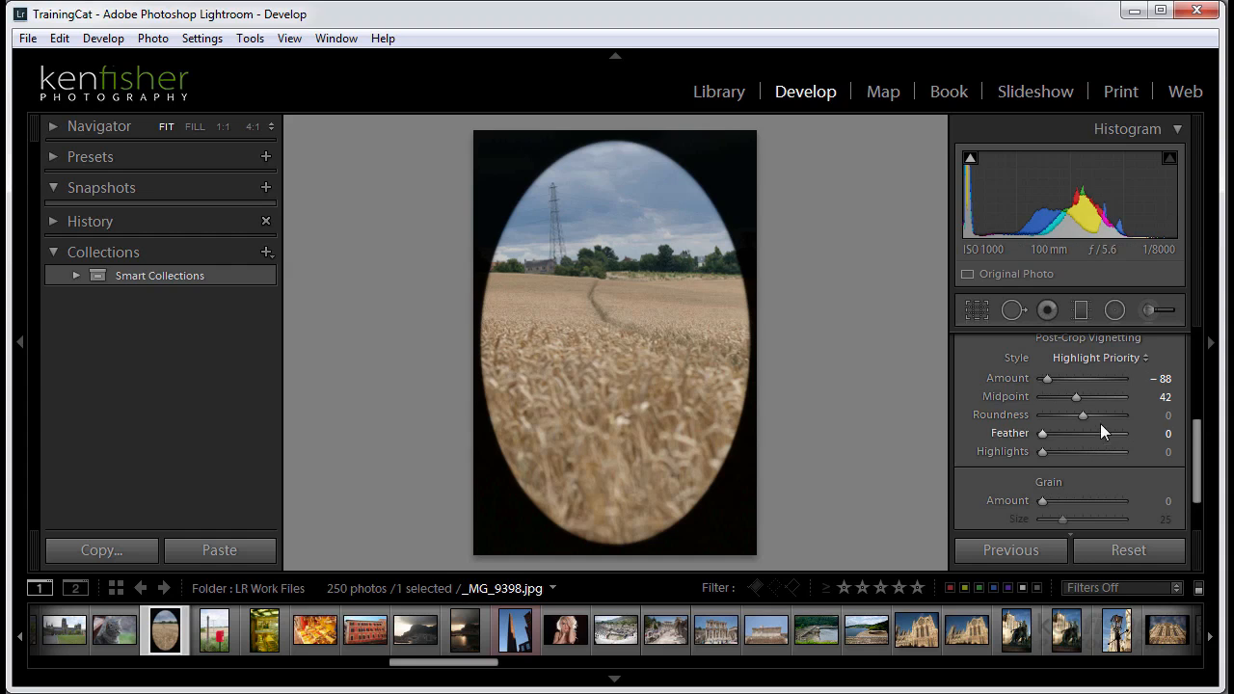
mouse_move(1076, 396)
mouse_down()
mouse_move(1042, 385)
mouse_move(1058, 385)
mouse_move(1067, 413)
mouse_move(1050, 410)
mouse_move(1070, 401)
mouse_up()
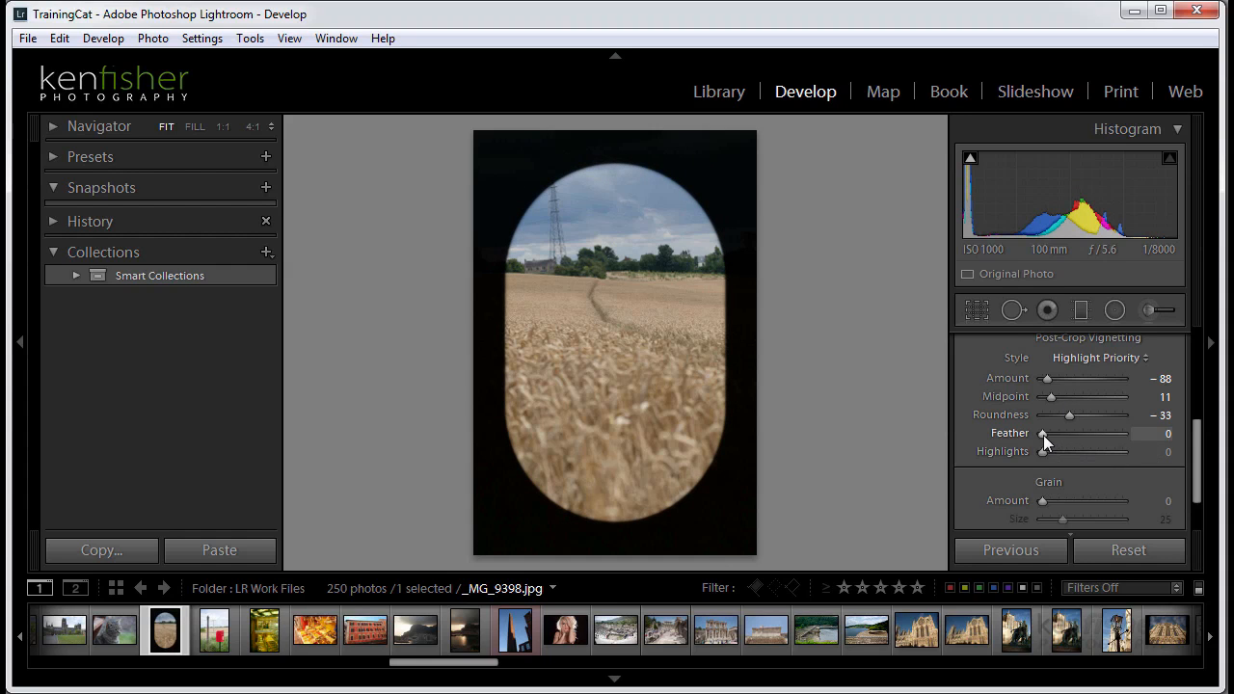
Step: Soften the post-crop vignette with a feather of 70 and set its highlights to 82
drag(1041, 435, 1100, 432)
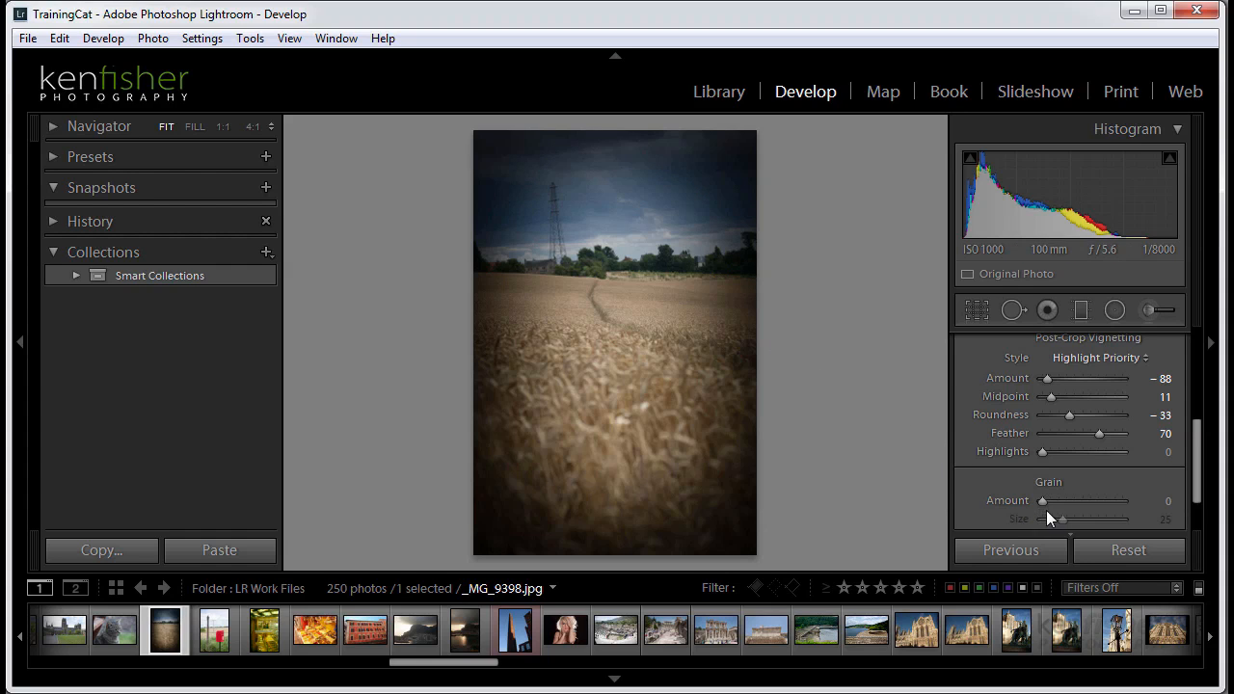
mouse_move(1042, 451)
mouse_down()
mouse_move(1111, 456)
mouse_move(1052, 452)
mouse_move(1097, 453)
mouse_up()
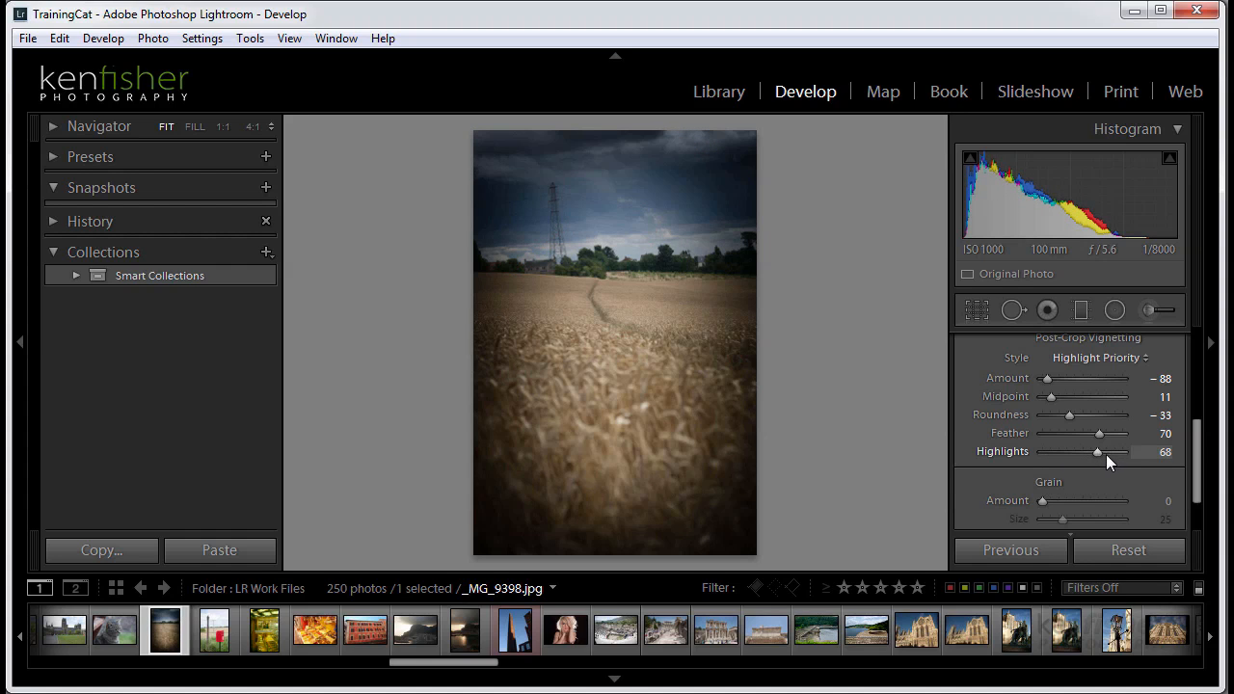
mouse_move(1097, 449)
mouse_down()
mouse_move(1119, 449)
mouse_move(1108, 450)
mouse_up()
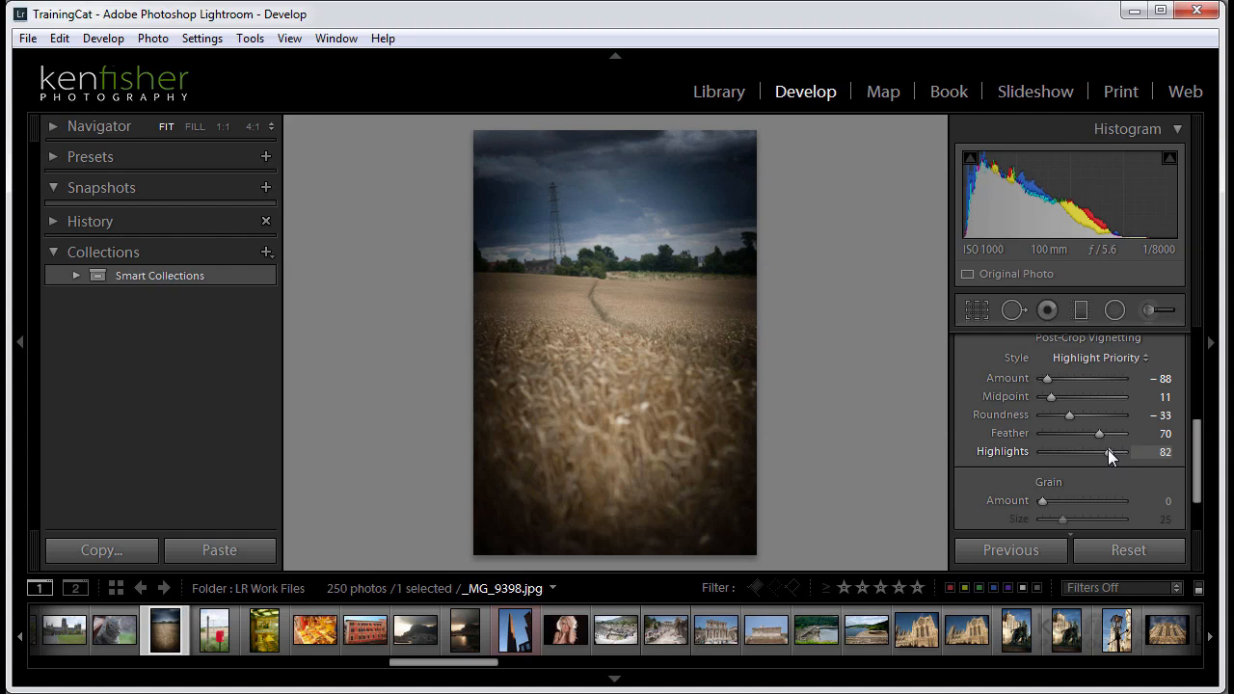
Step: Review the Post-Crop Vignetting style options, keeping Highlight Priority selected
drag(1197, 449, 1199, 429)
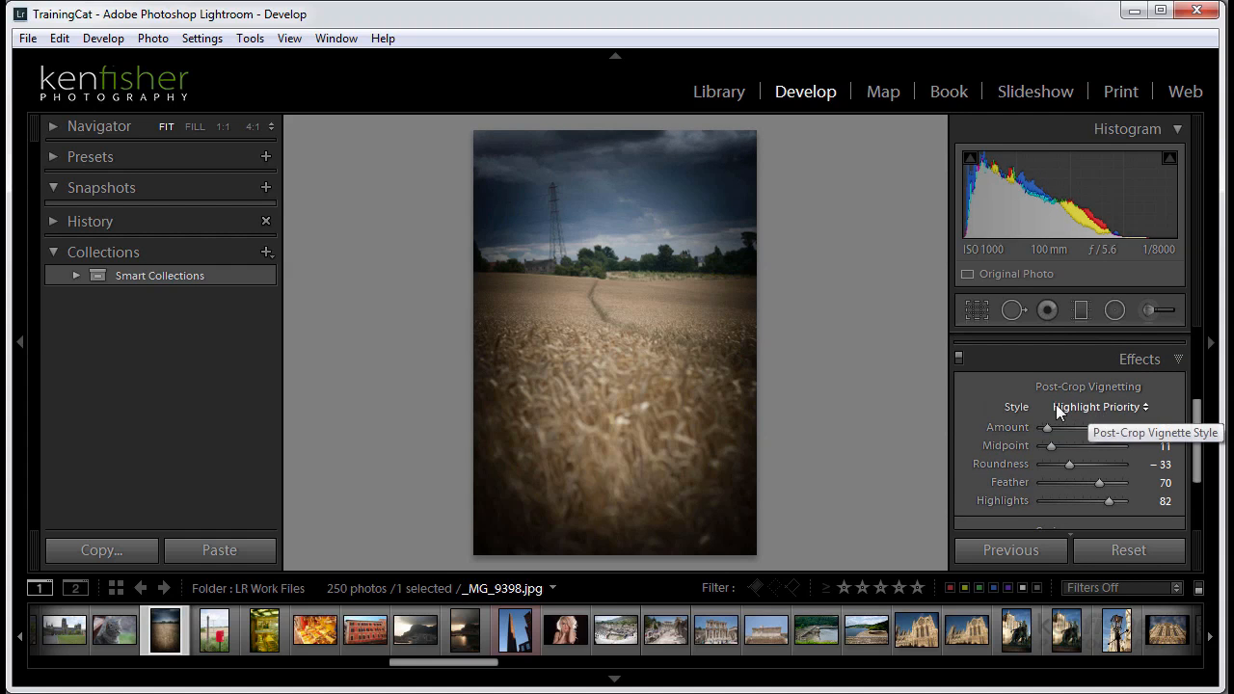
click(1143, 405)
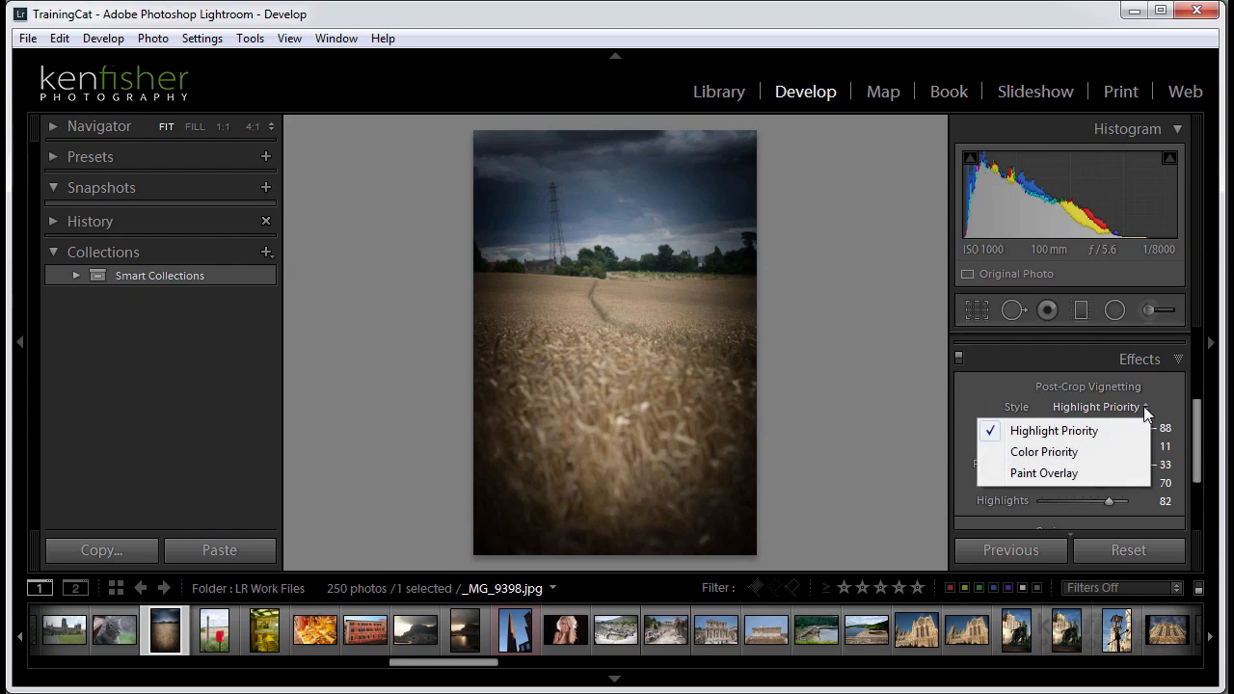
click(1078, 431)
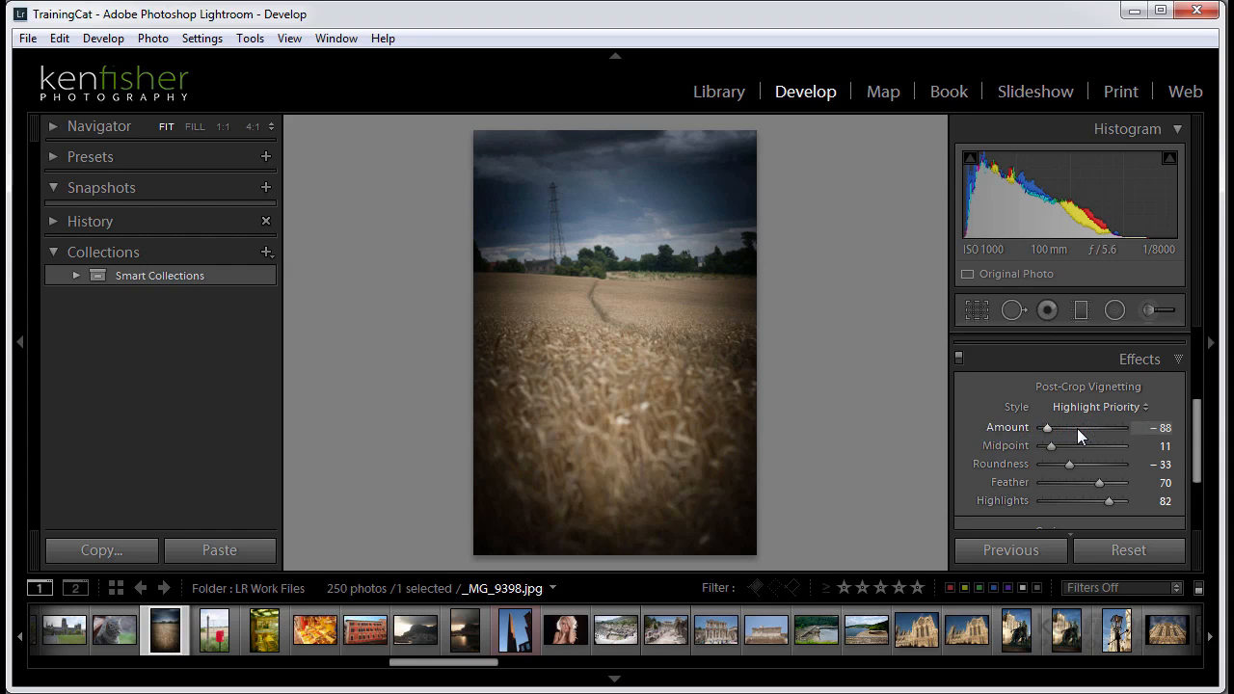
click(1144, 410)
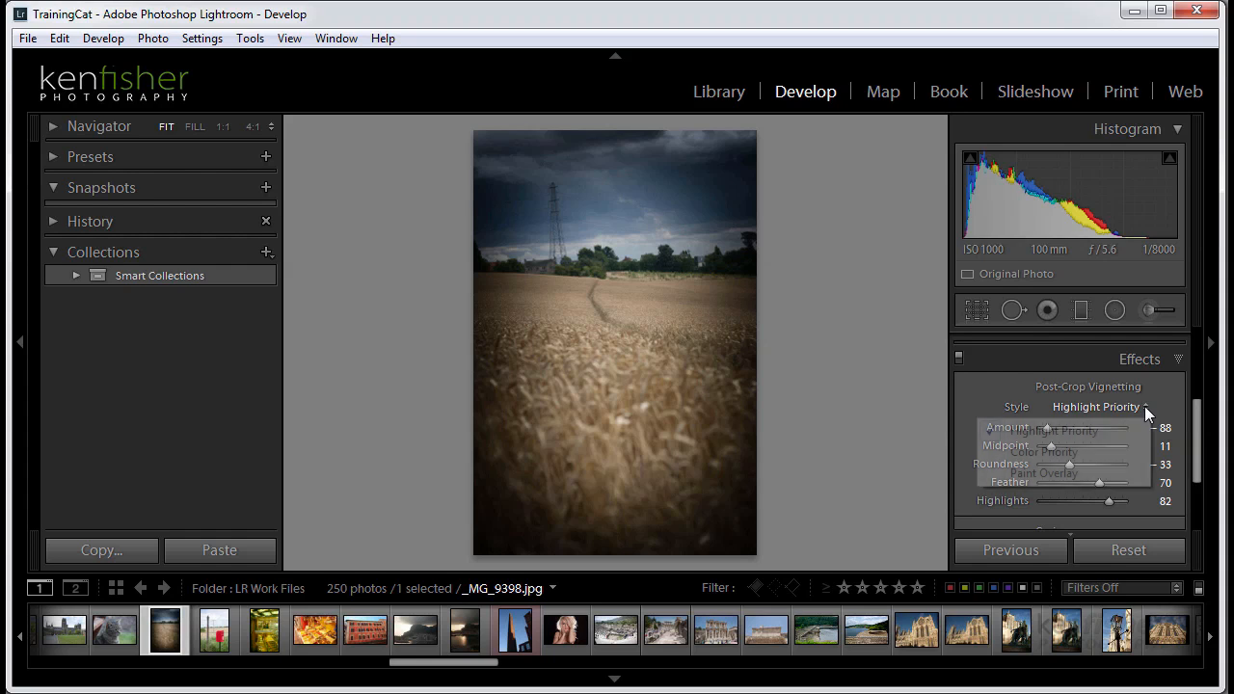
click(728, 156)
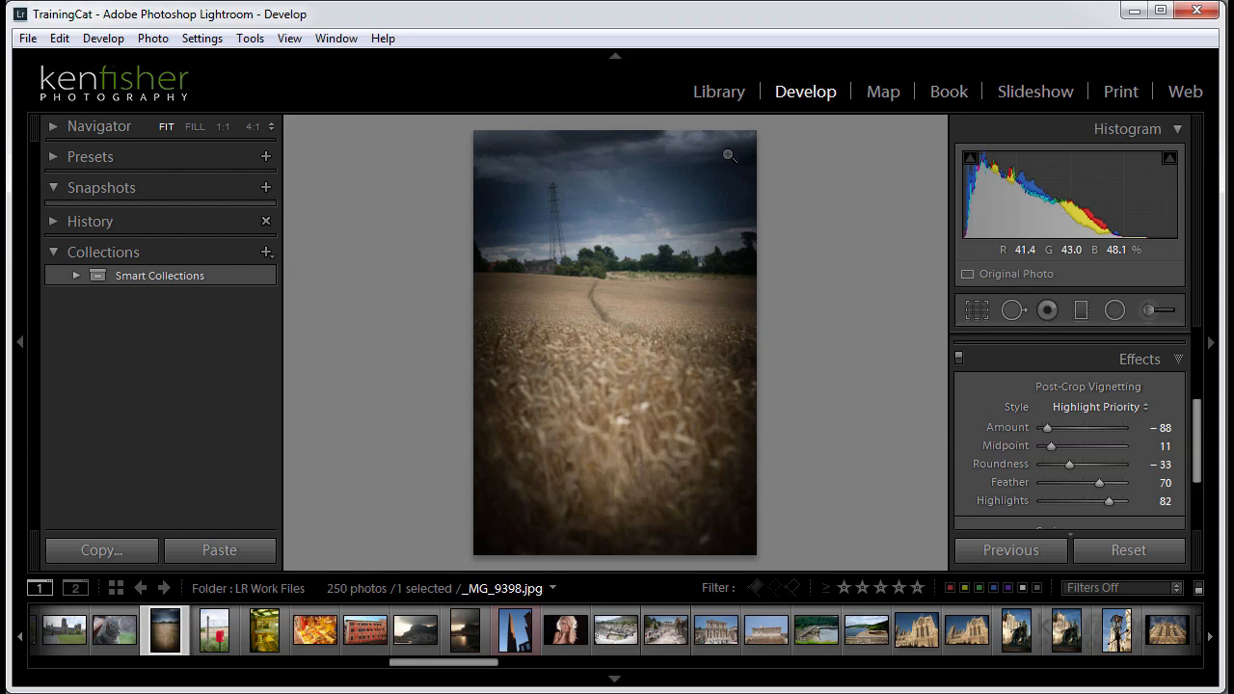
Step: Compare the Color Priority and Highlight Priority vignette styles by switching between them, ending on Color Priority
click(1144, 407)
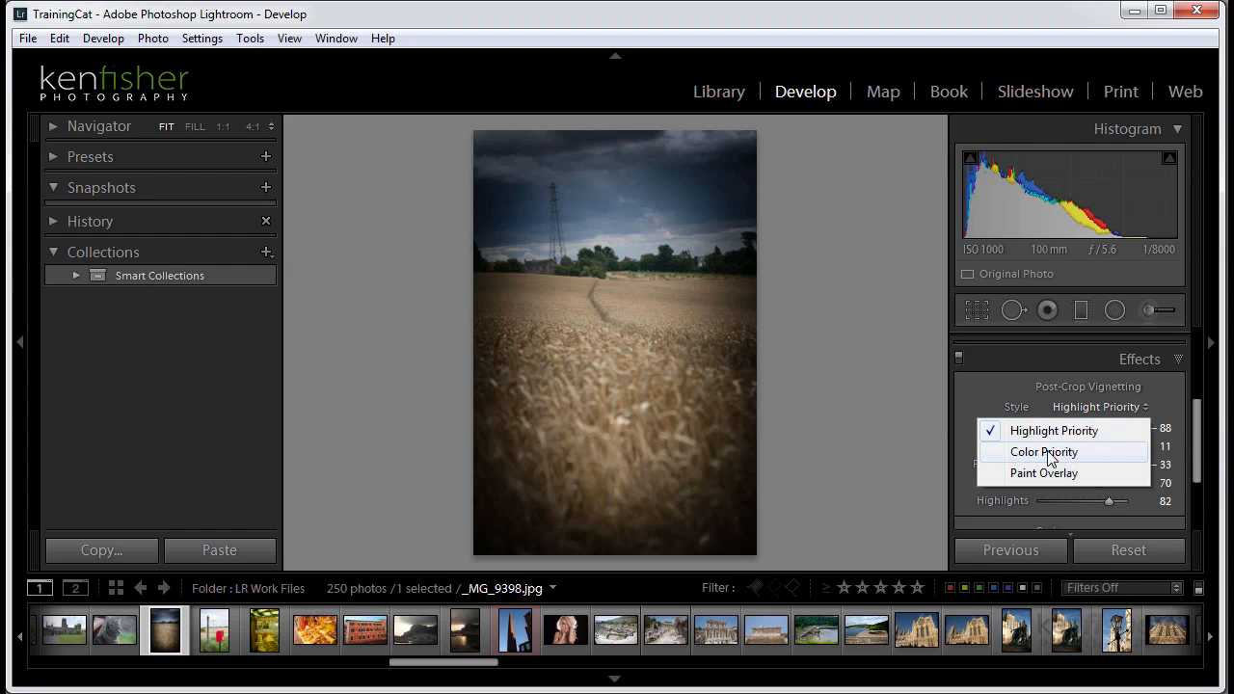
click(1047, 452)
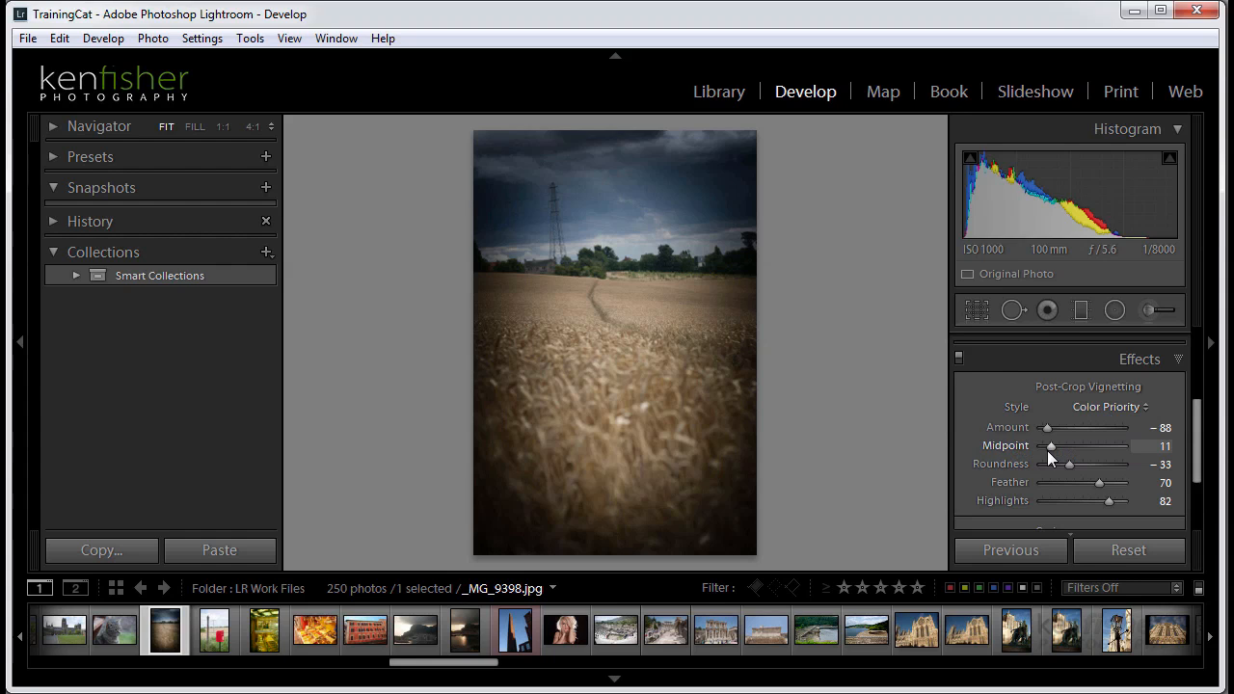
click(1118, 407)
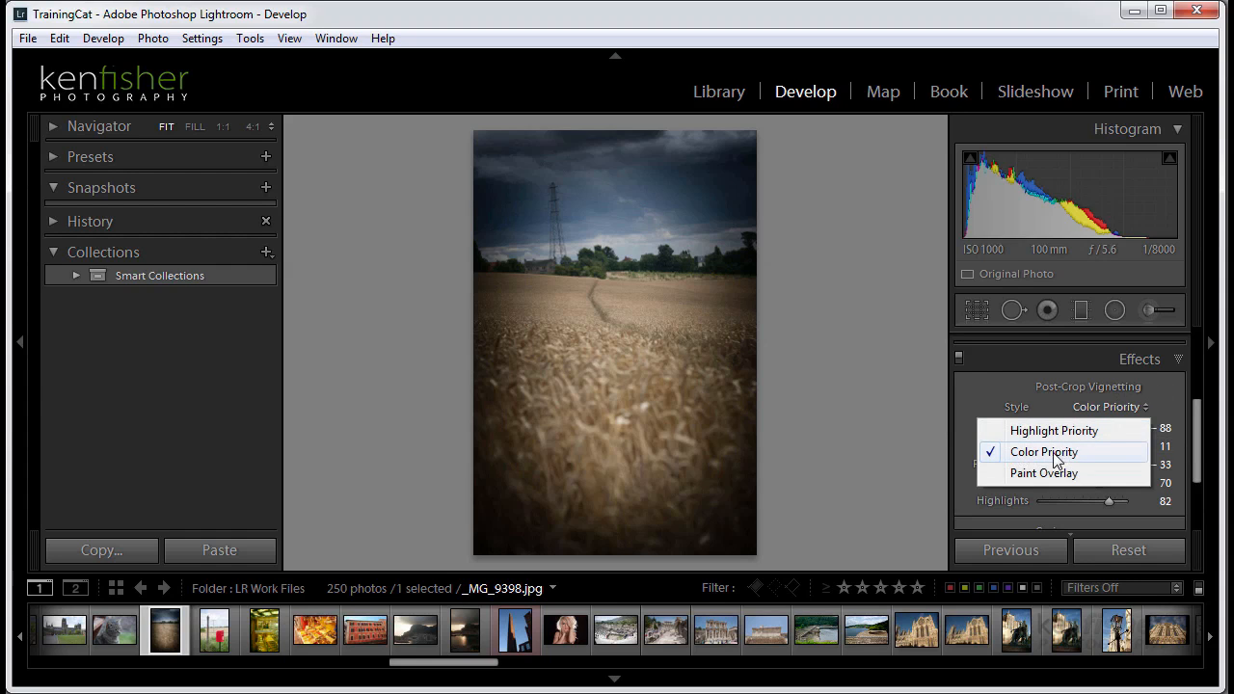
click(1072, 432)
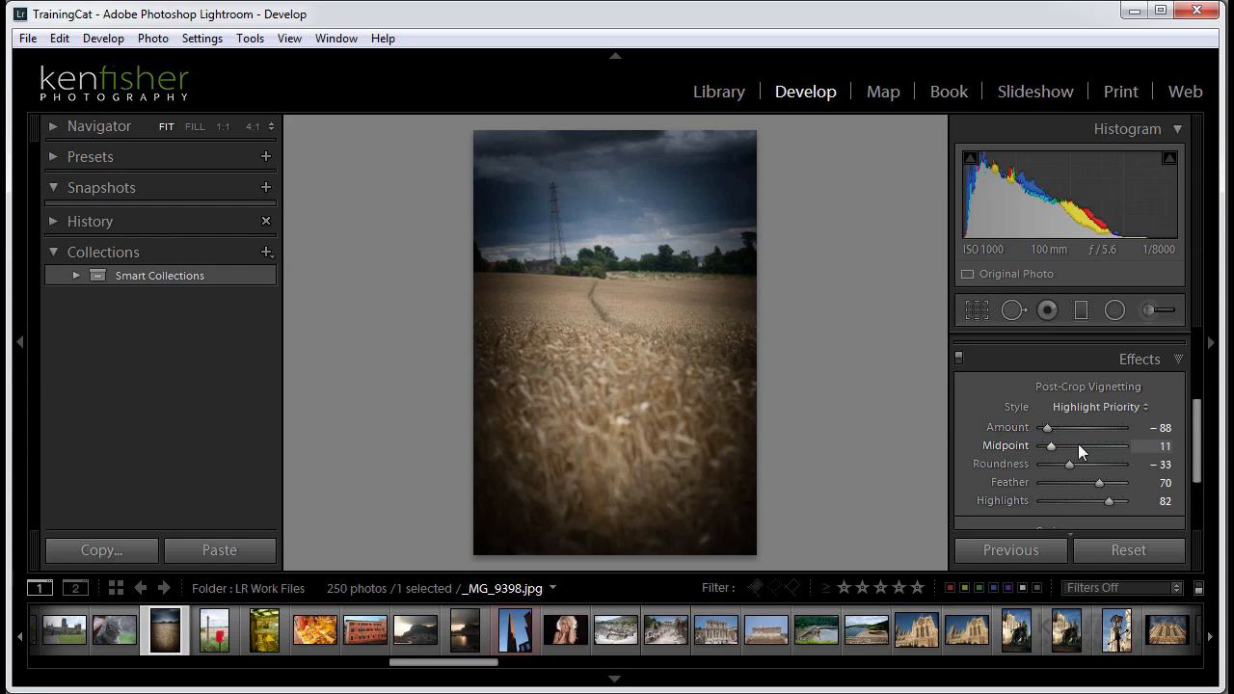
click(1114, 408)
click(1065, 452)
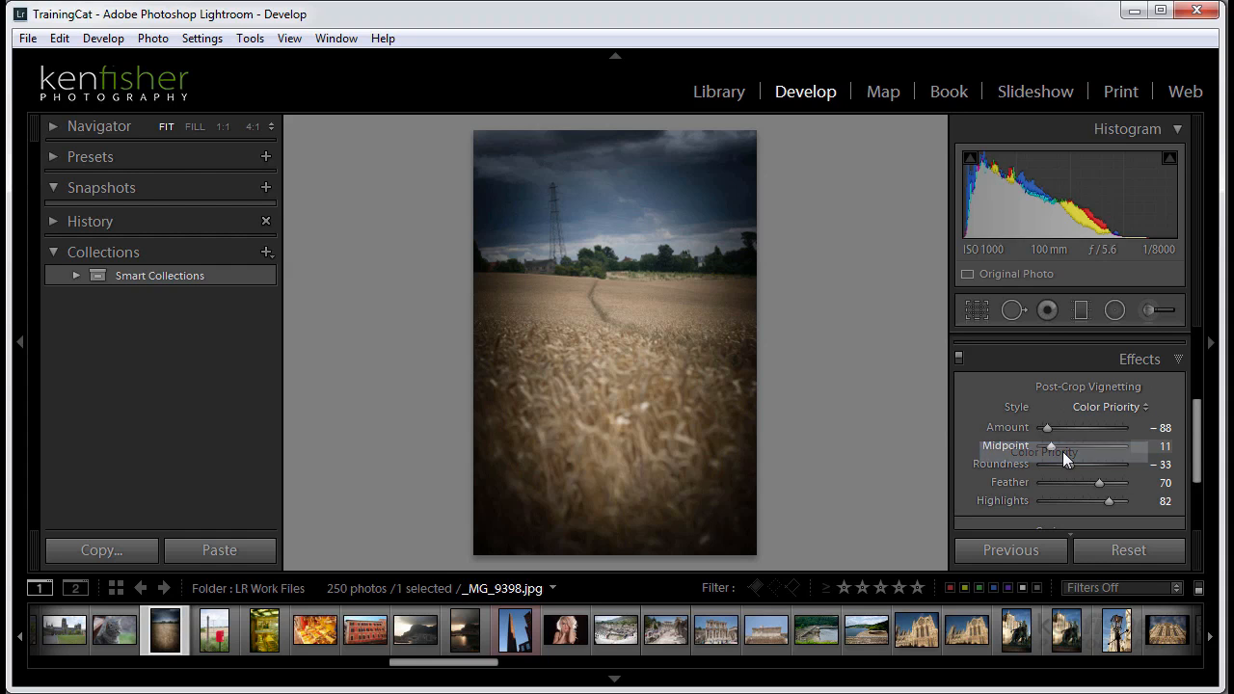
Step: Try the Paint Overlay vignette style and set the style back to Highlight Priority
click(1142, 407)
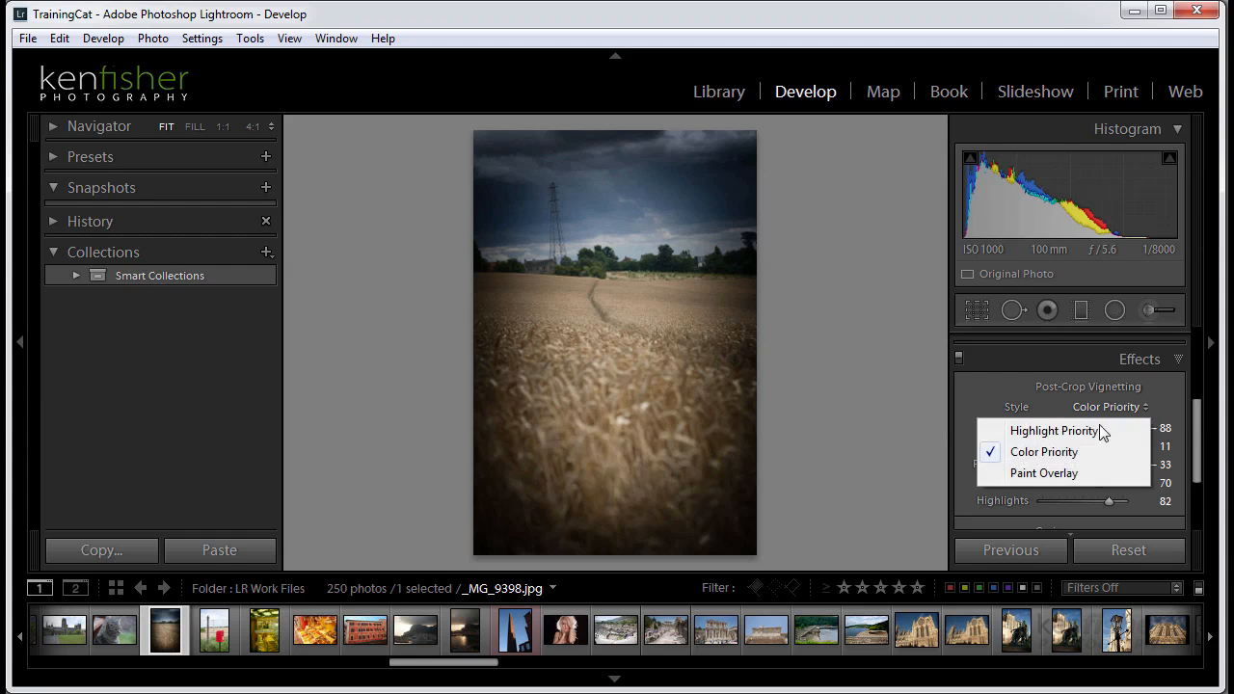
click(1045, 473)
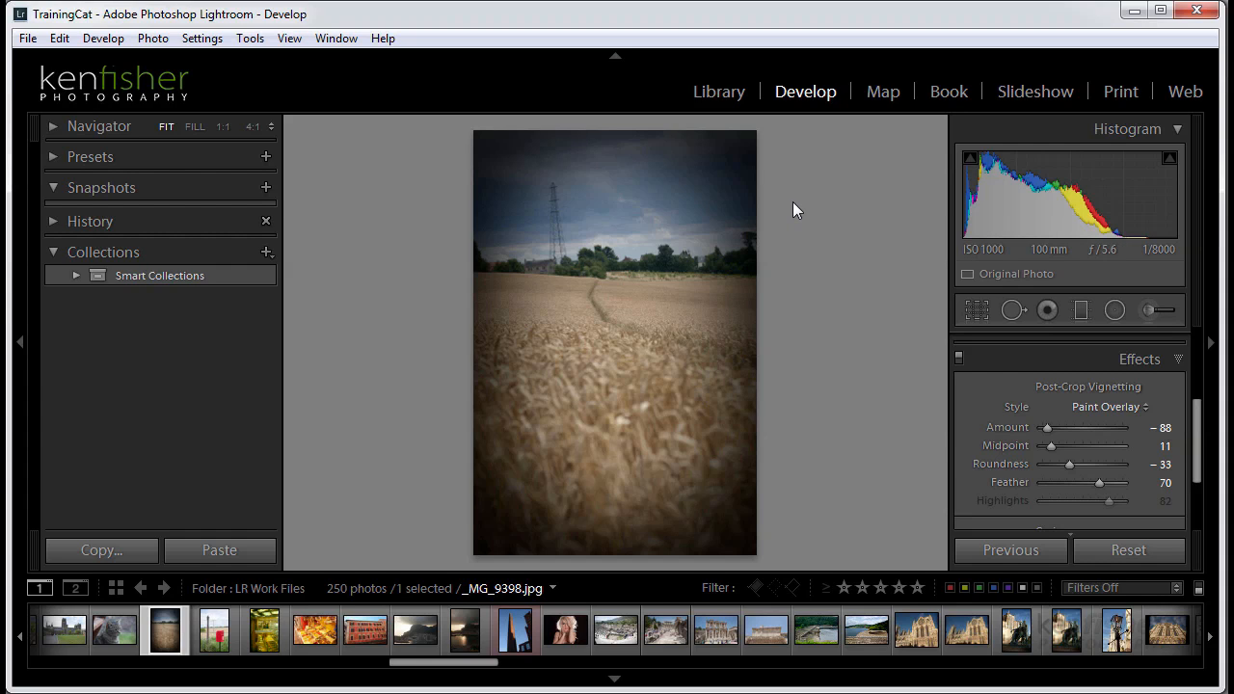
click(1144, 405)
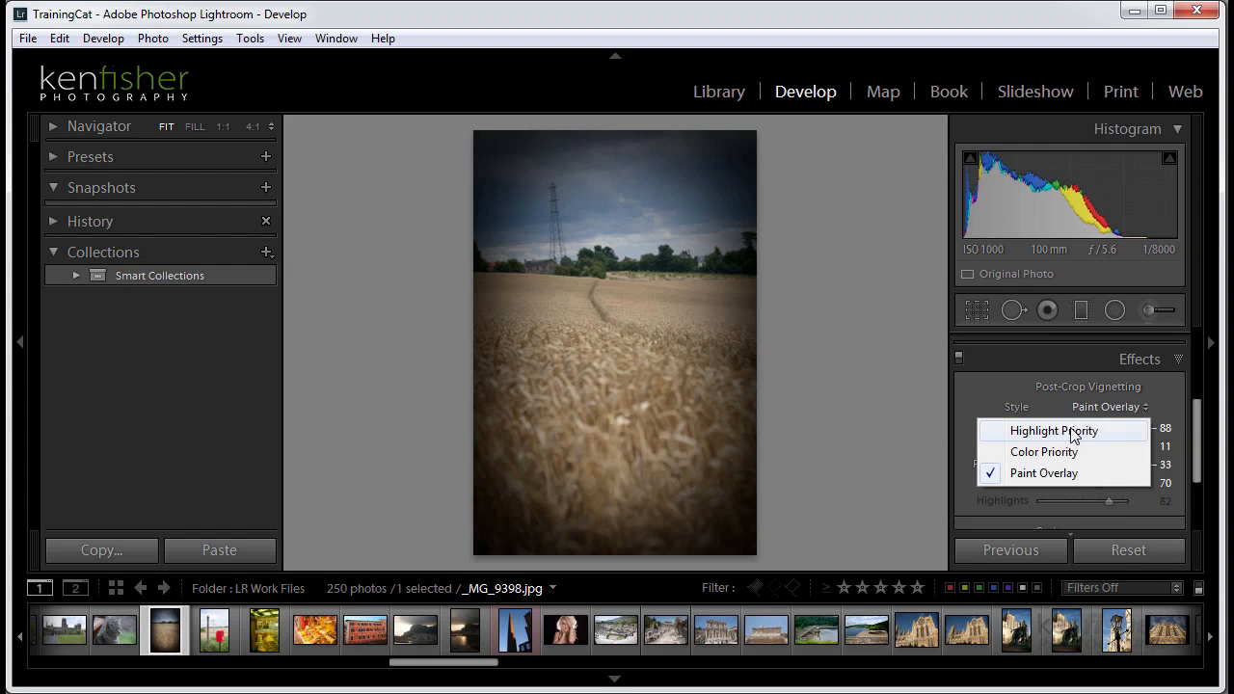
click(1039, 432)
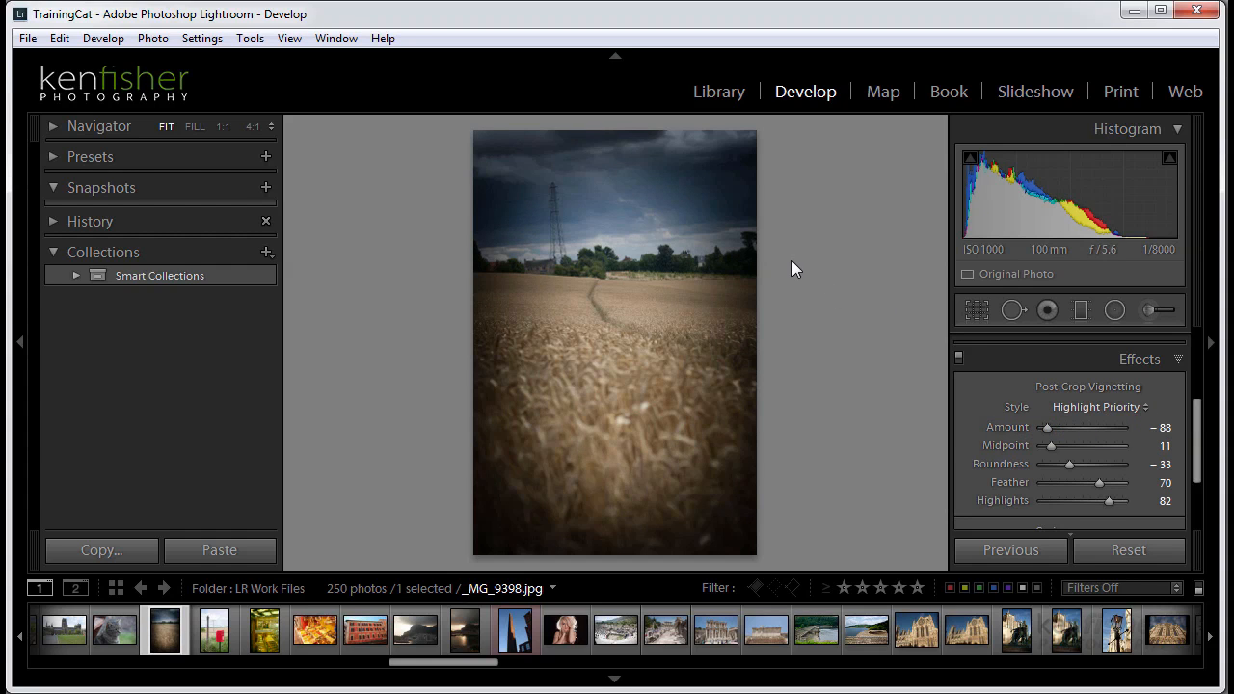